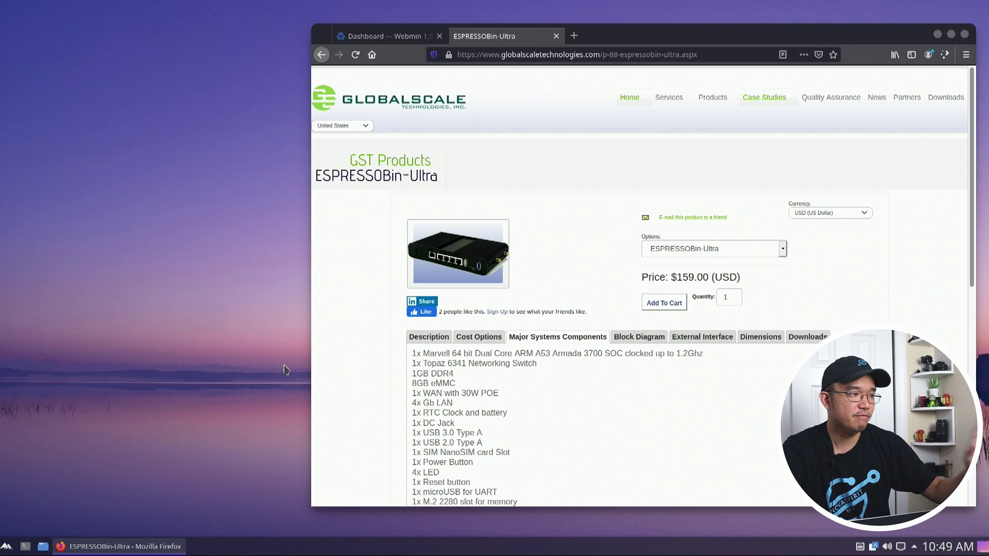
click(187, 278)
scroll(642, 305, down, 4)
scroll(642, 305, up, 4)
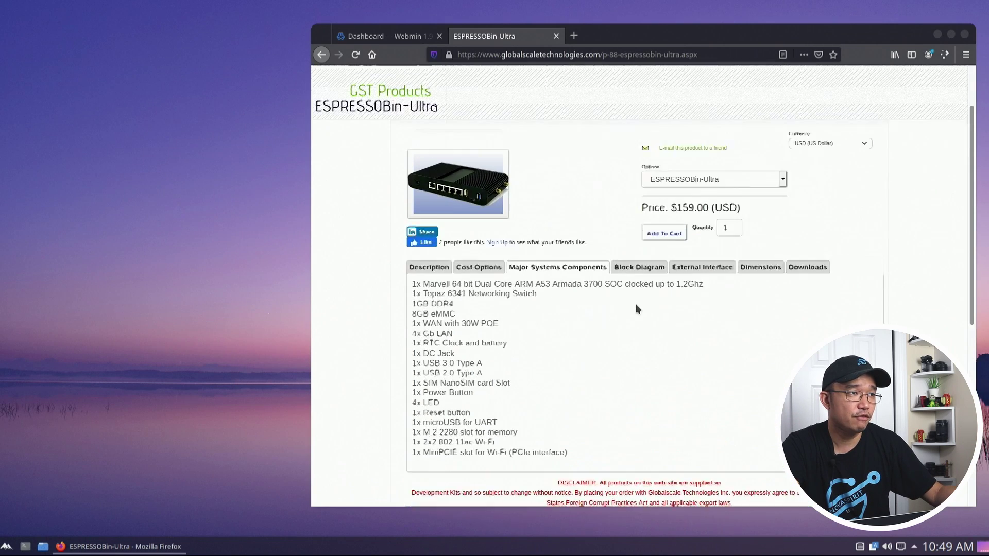
drag(646, 48, 560, 60)
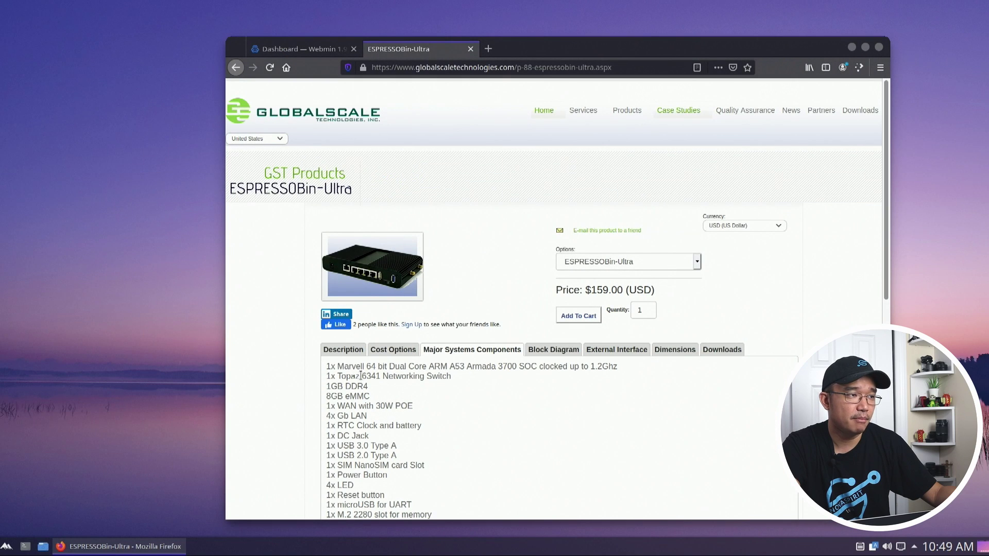
drag(375, 366, 326, 367)
drag(472, 366, 518, 366)
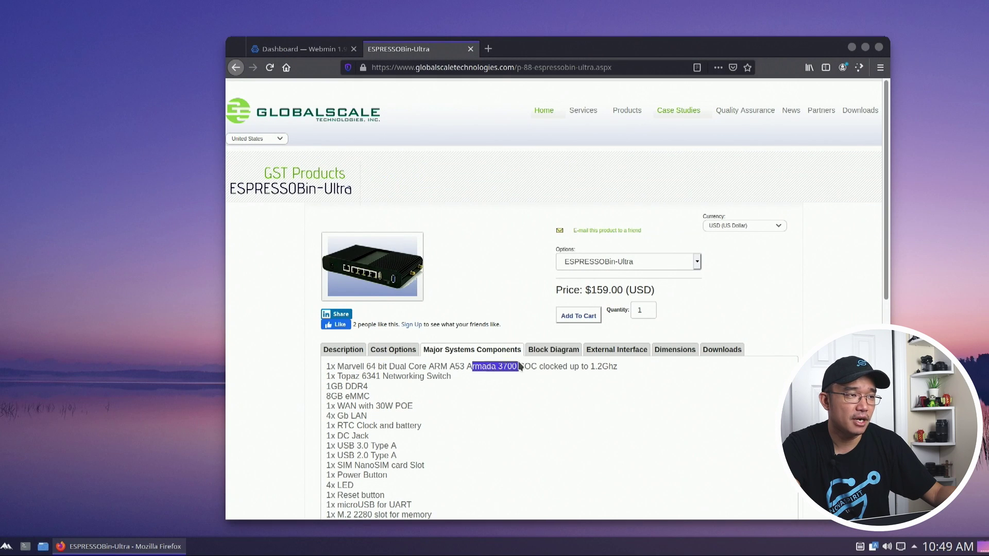
click(495, 367)
scroll(515, 335, down, 3)
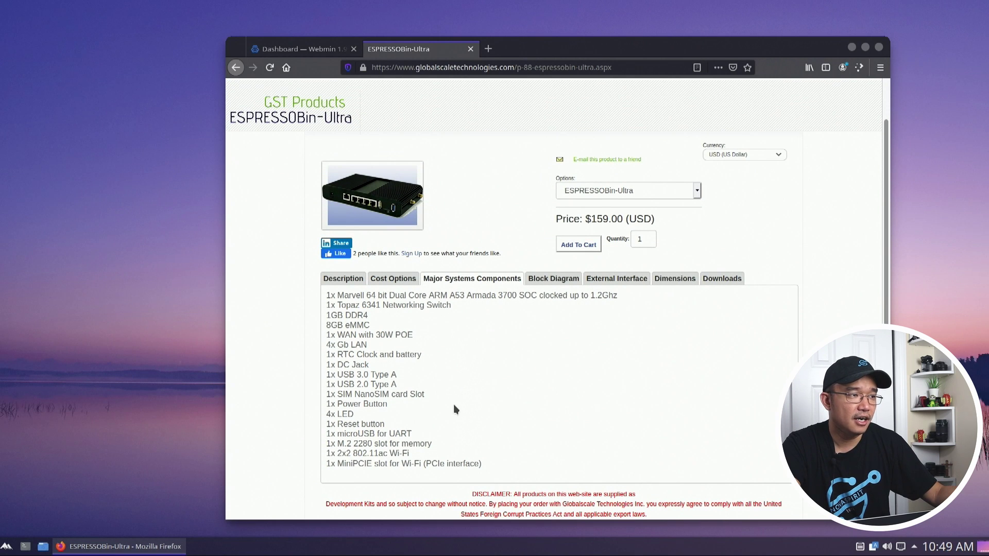
drag(412, 395, 376, 403)
click(376, 403)
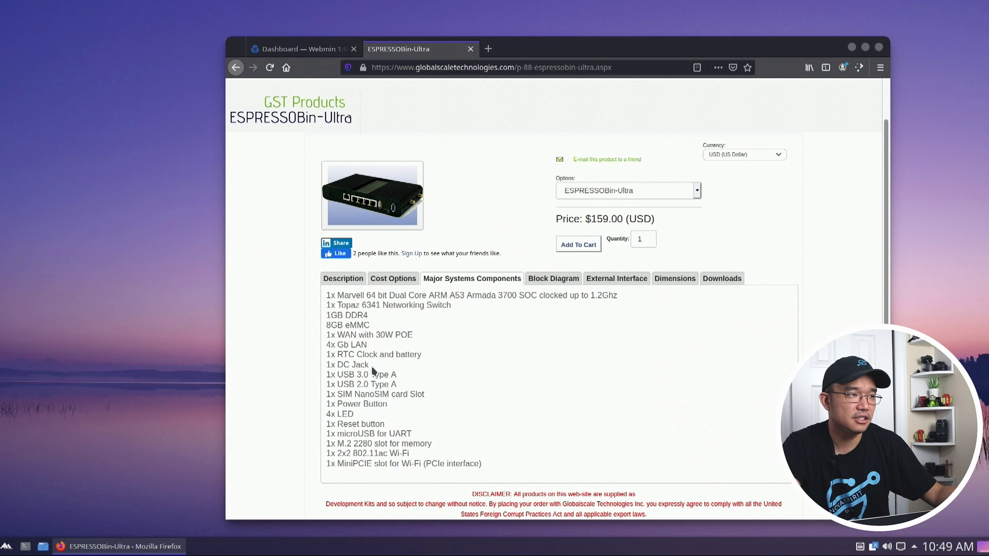
drag(367, 344, 339, 342)
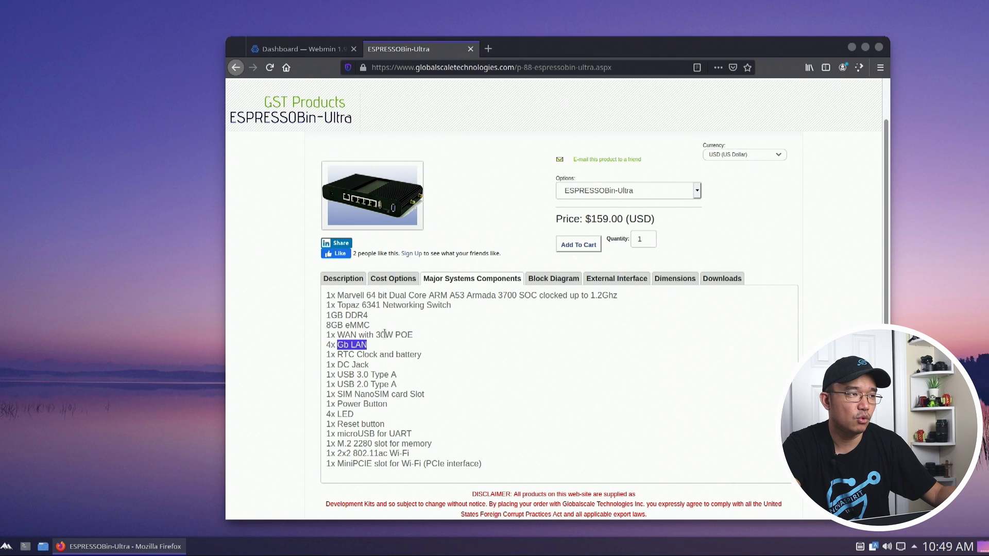
click(366, 331)
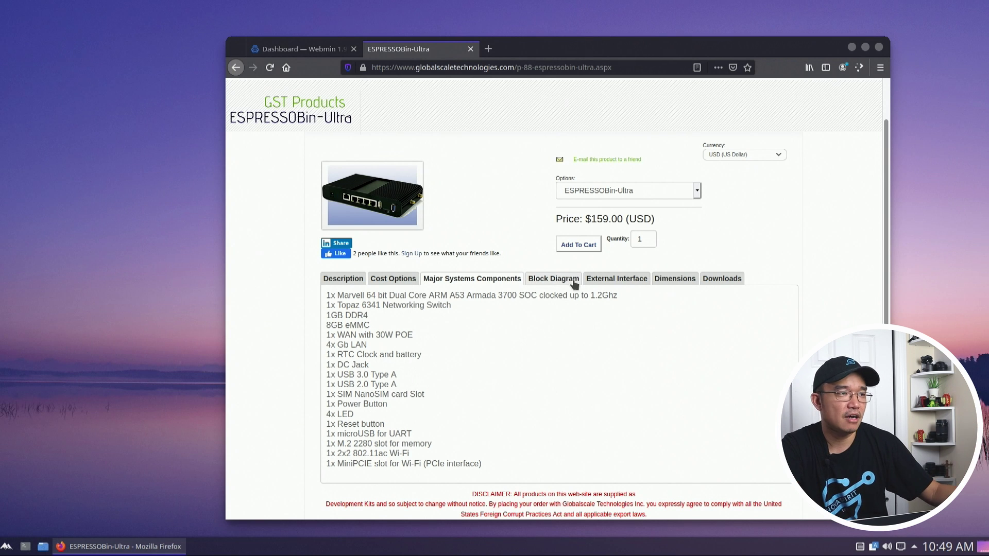
scroll(505, 394, down, 4)
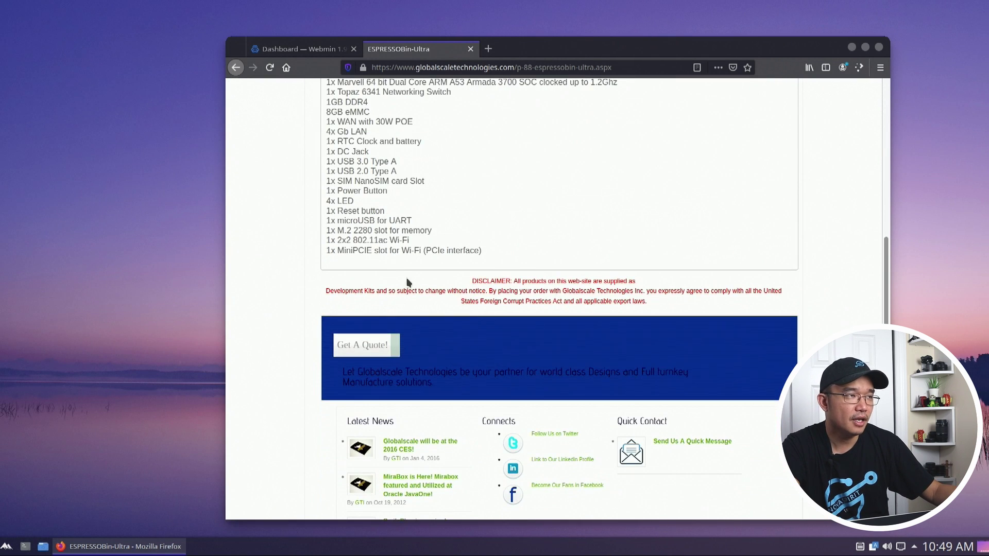
scroll(464, 299, up, 5)
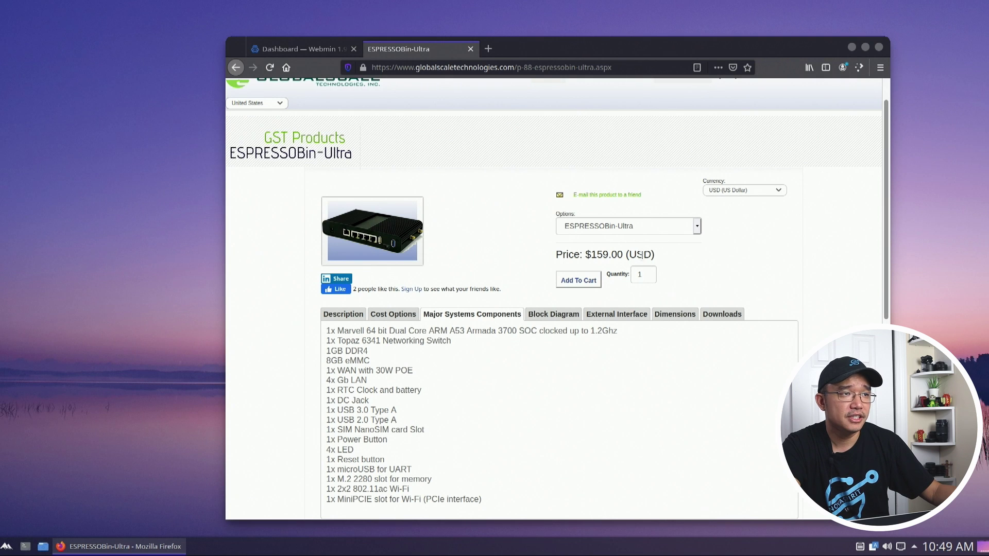
drag(583, 255, 627, 255)
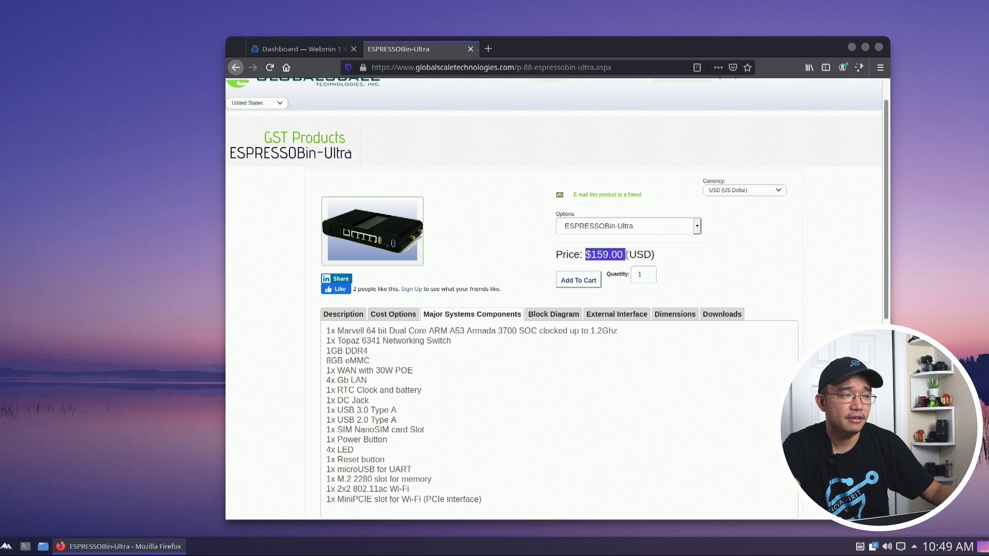
click(572, 252)
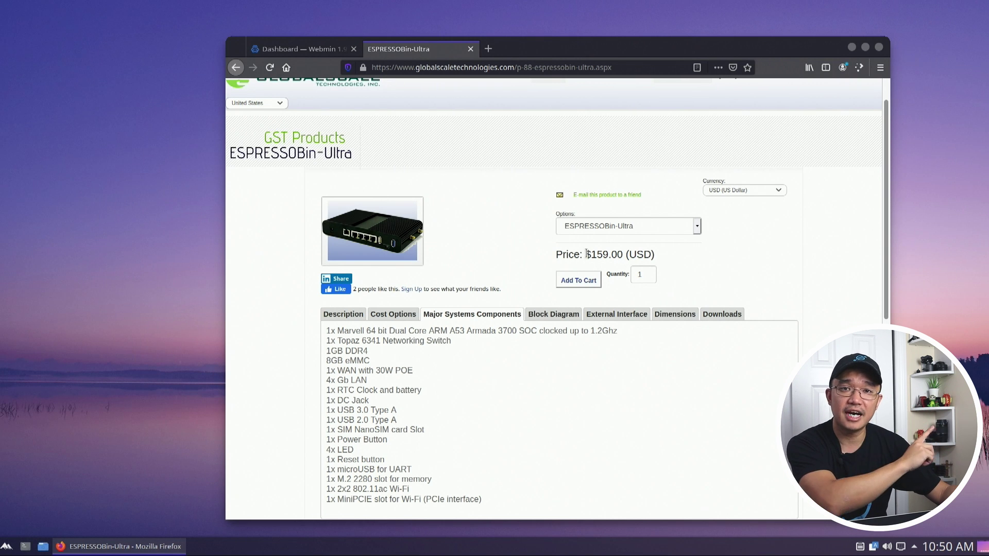
- Launch a new Konsole terminal over the ESPRESSObin-Ultra product page with Ctrl+Alt+T
key(ctrl+alt+t)
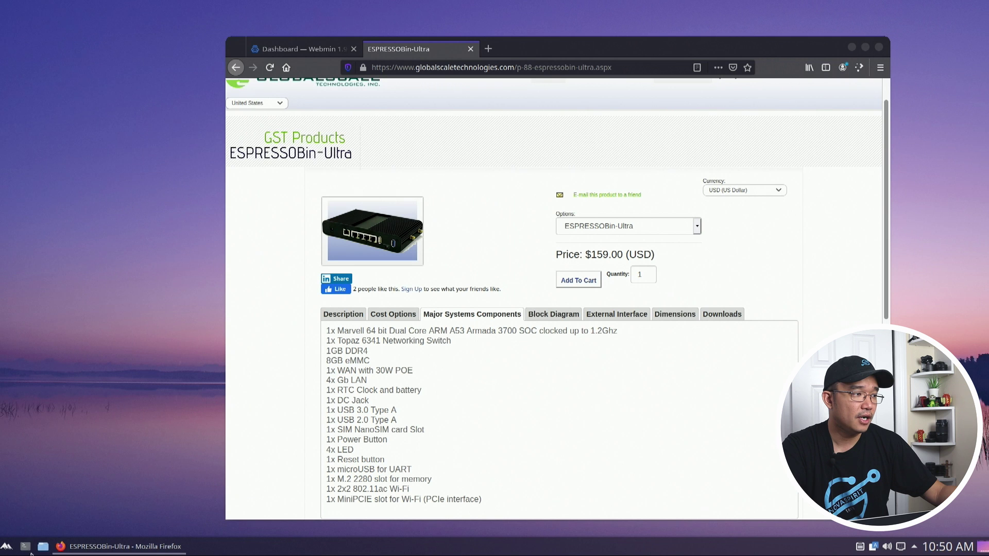
drag(191, 10, 355, 141)
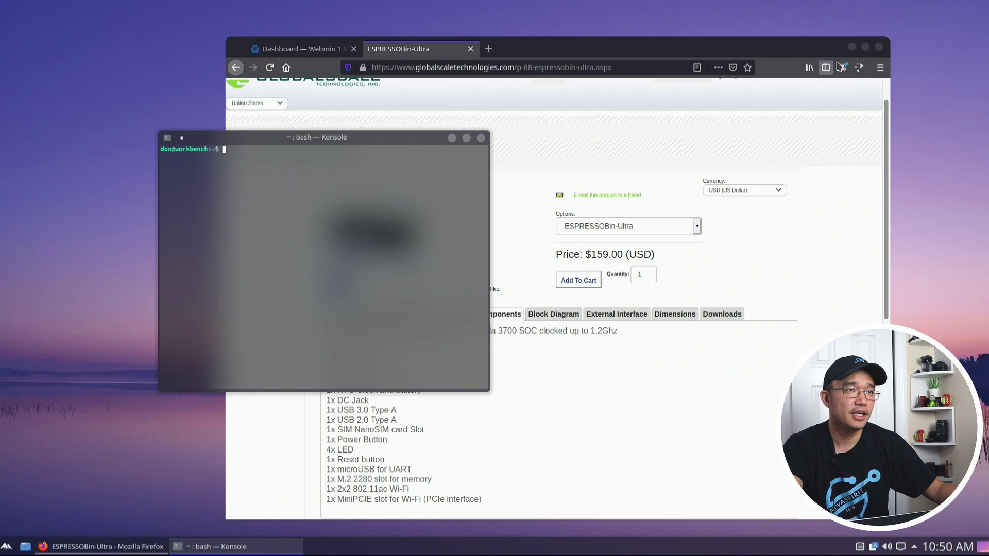
click(852, 47)
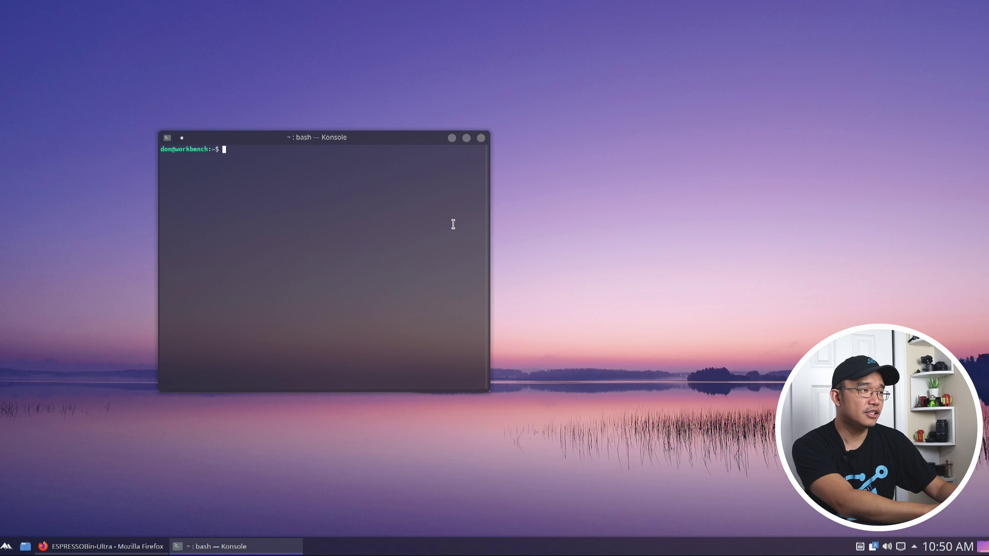
text(ssh)
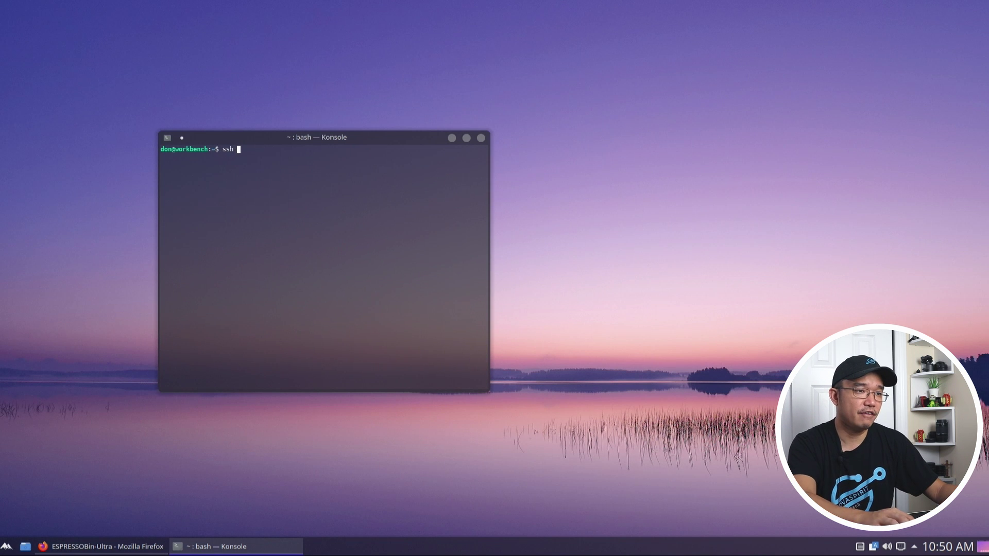
text( r)
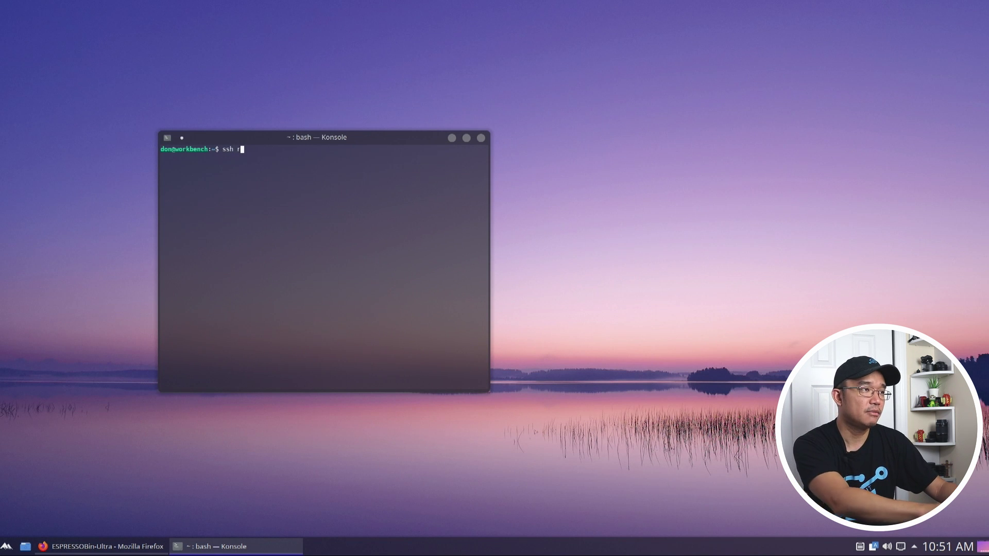
text(oot@192.1)
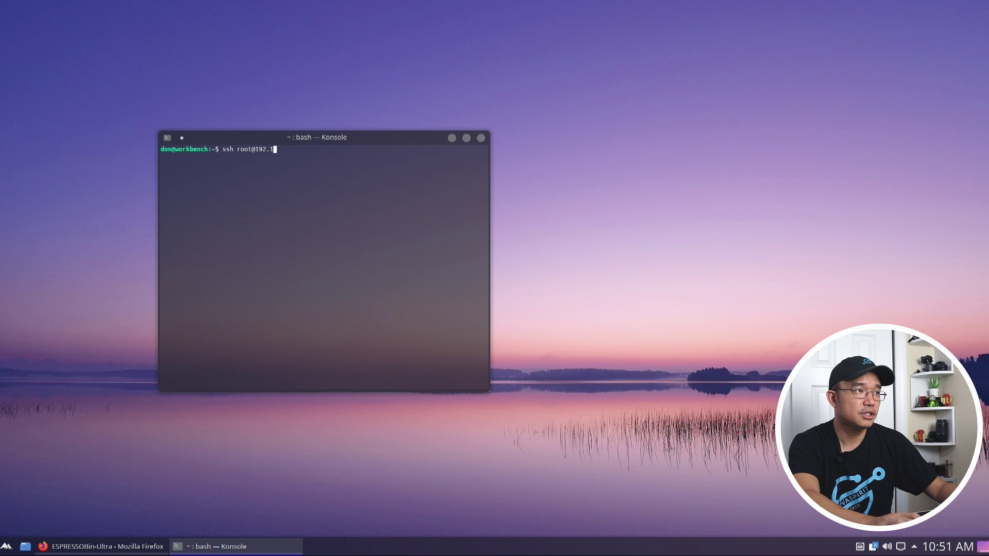
text(68.84.1)
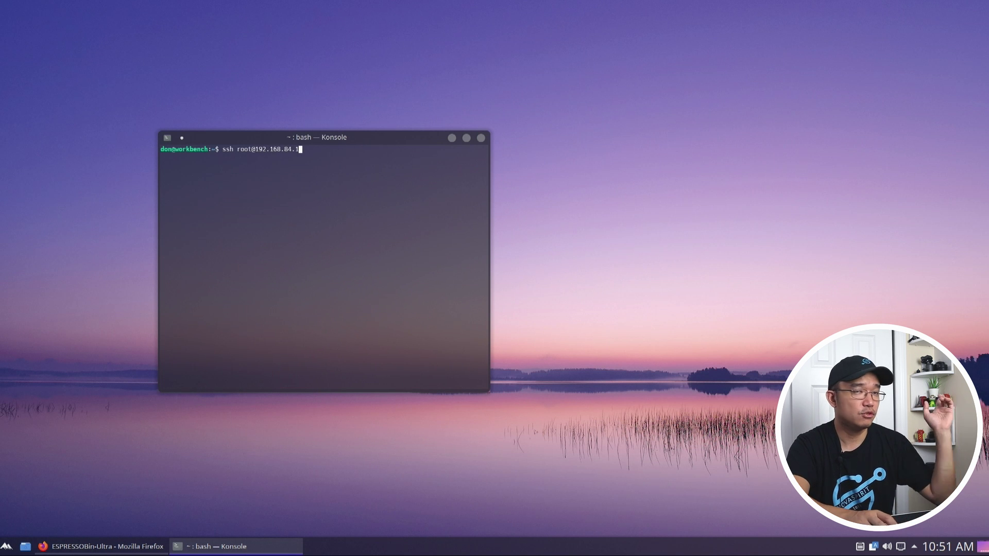
key(Return)
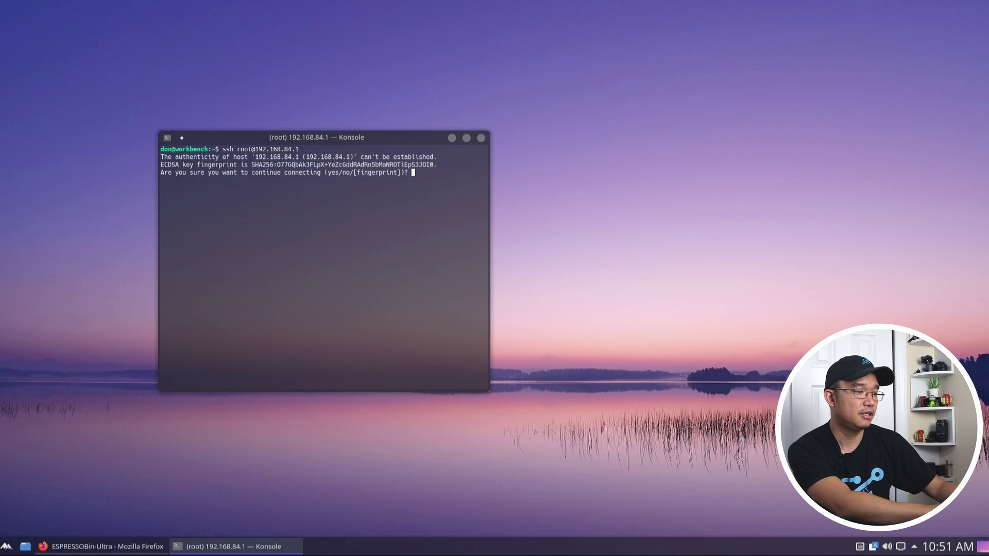
text(yes)
key(Return)
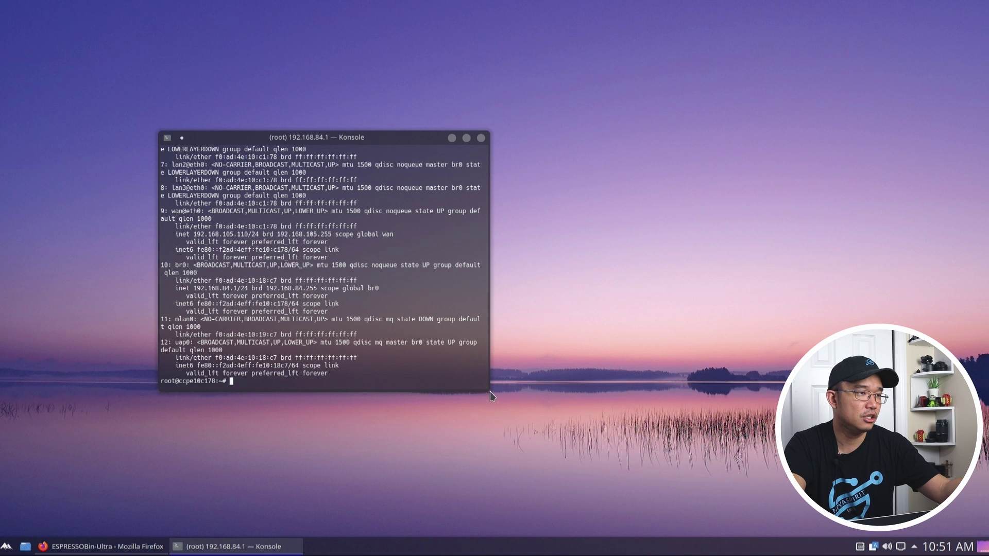
- Enlarge the terminal, review the interface listing, and run df -h for disk usage
drag(490, 392, 720, 534)
scroll(483, 424, up, 7)
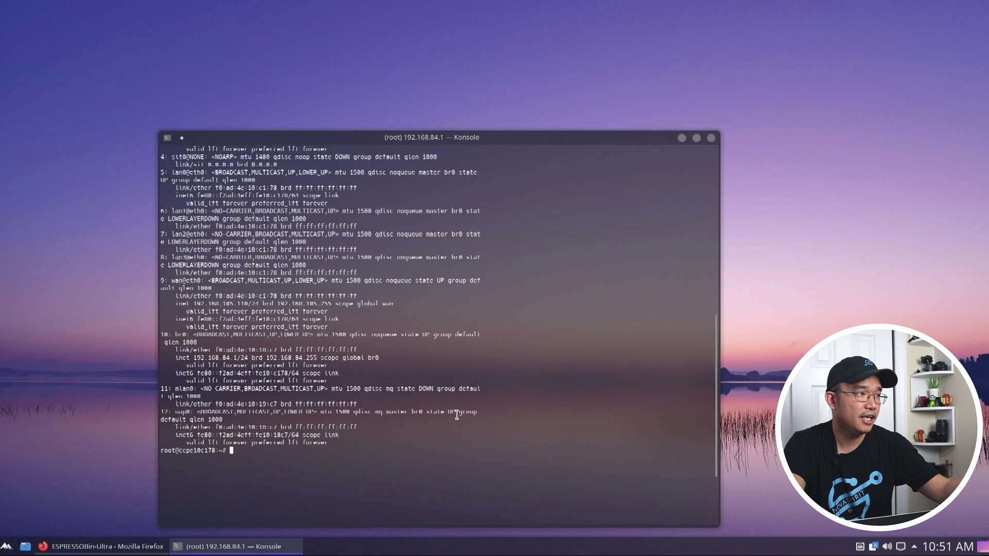
scroll(455, 406, up, 7)
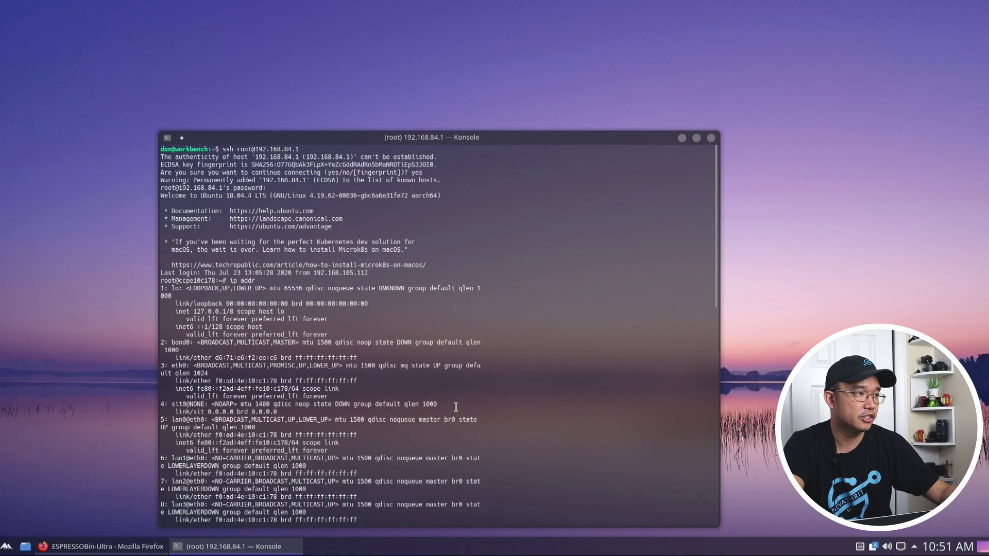
scroll(456, 407, down, 14)
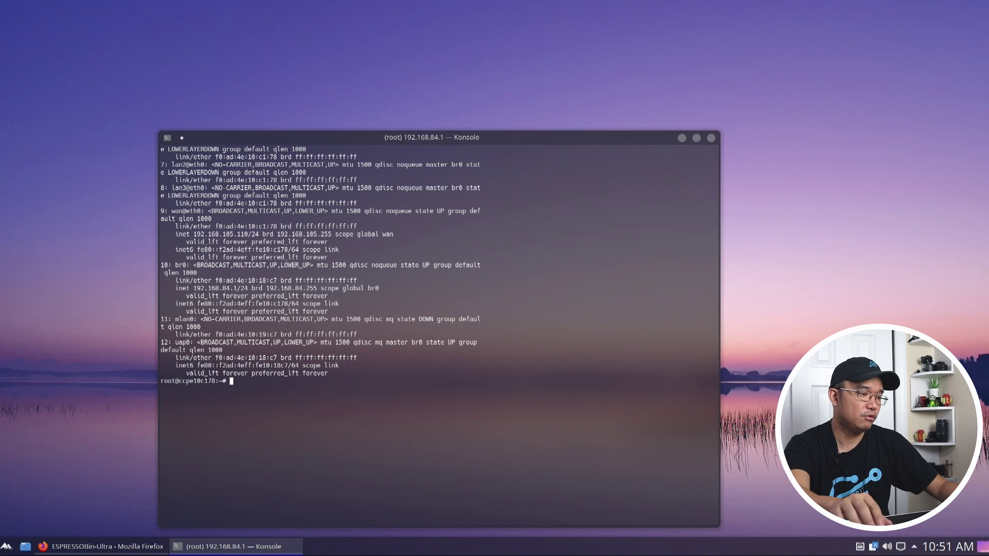
text(-h)
key(Return)
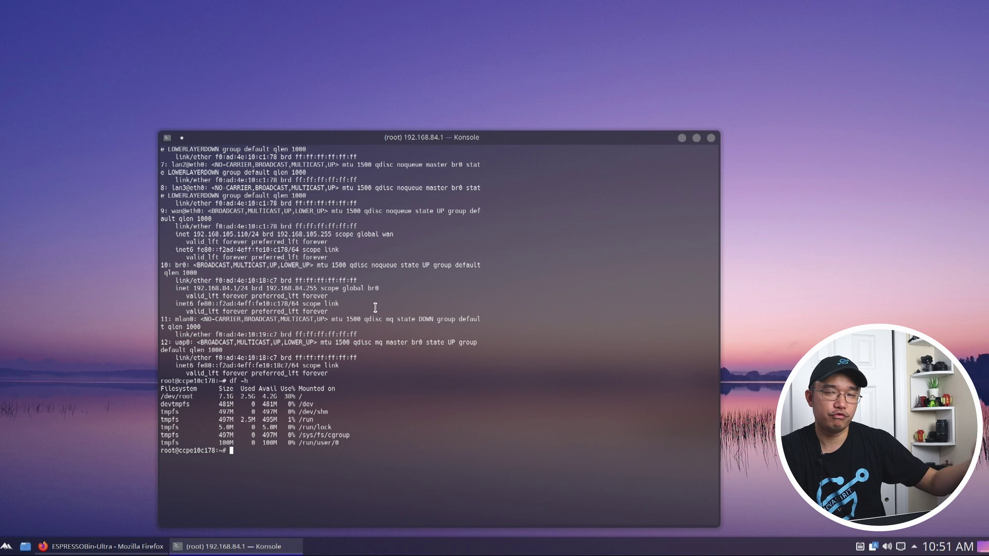
- Bring Firefox back to the front from the taskbar, showing the Webmin dashboard
click(79, 548)
- Switch to the Dashboard — Webmin tab and scroll up to the CPU, memory and disk gauges
click(309, 49)
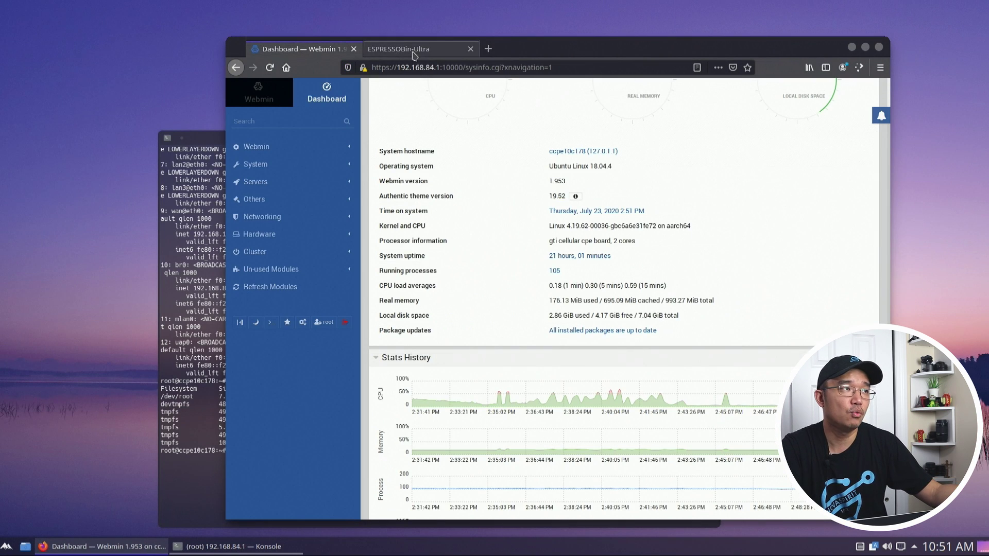
scroll(650, 276, up, 3)
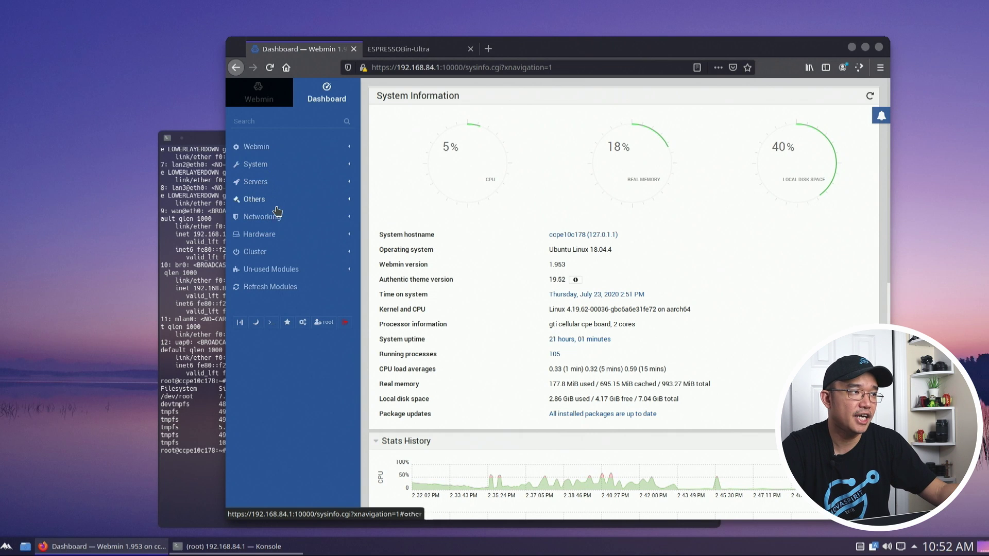
- Review the Linux Firewall IPTables rules under Networking, then open Bandwidth Monitoring
click(268, 217)
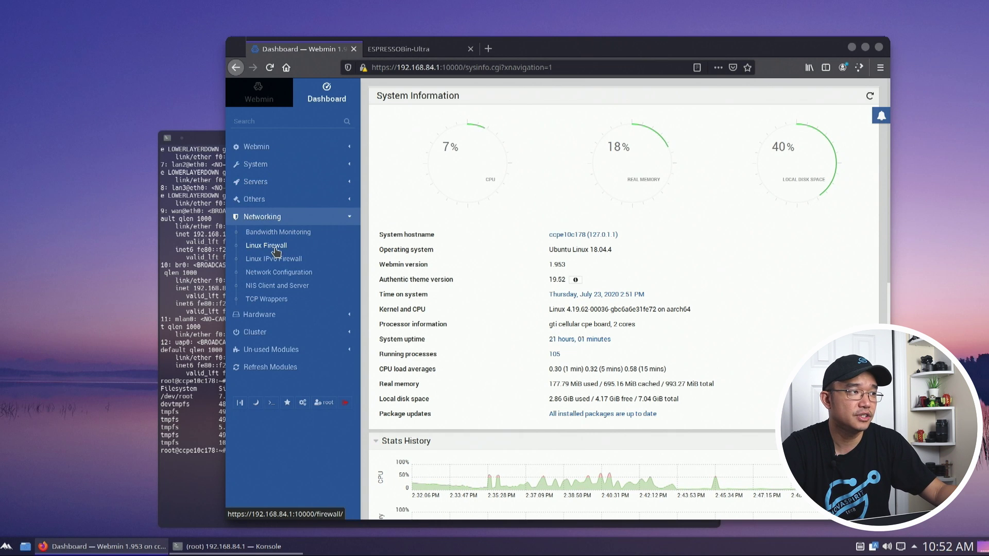
click(266, 245)
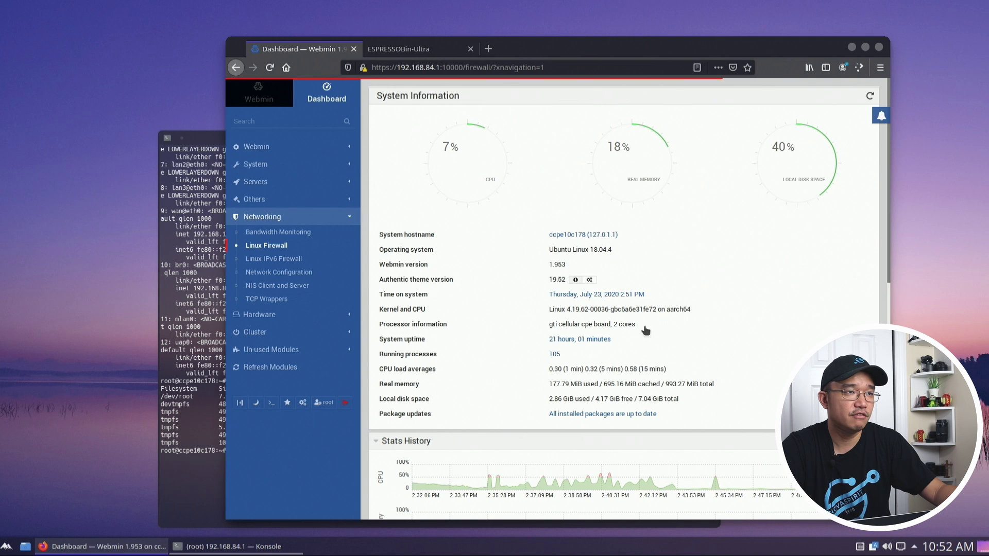
scroll(685, 401, down, 3)
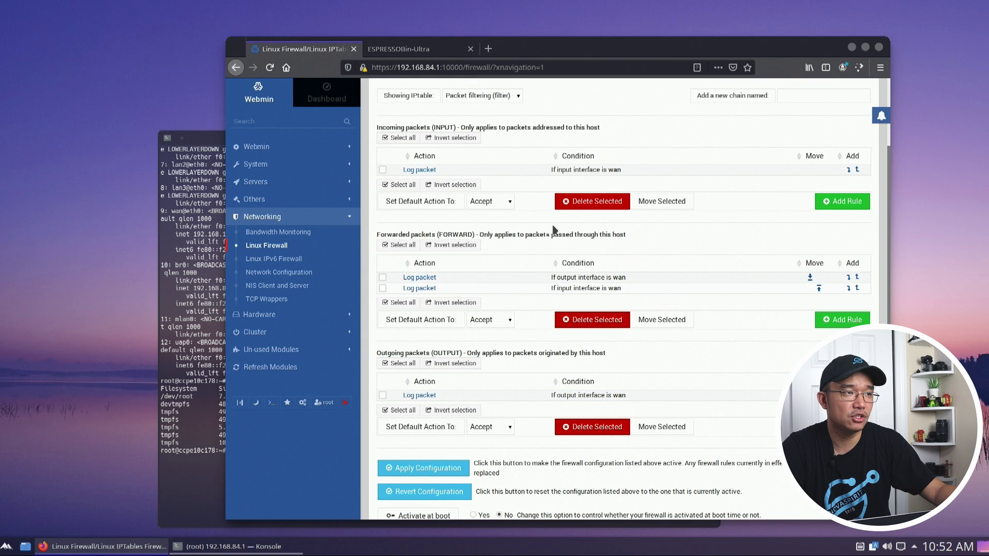
scroll(609, 233, up, 1)
scroll(609, 233, up, 2)
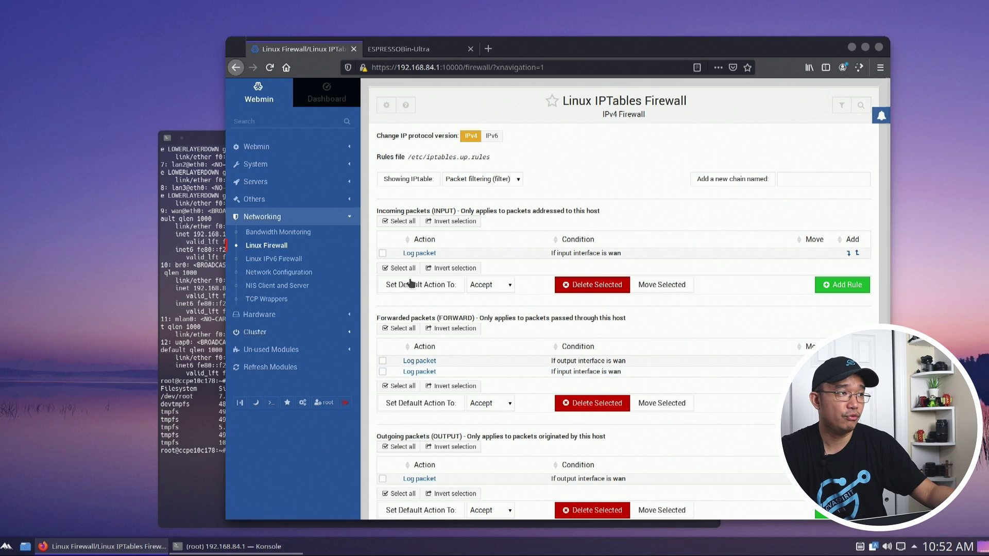
click(277, 231)
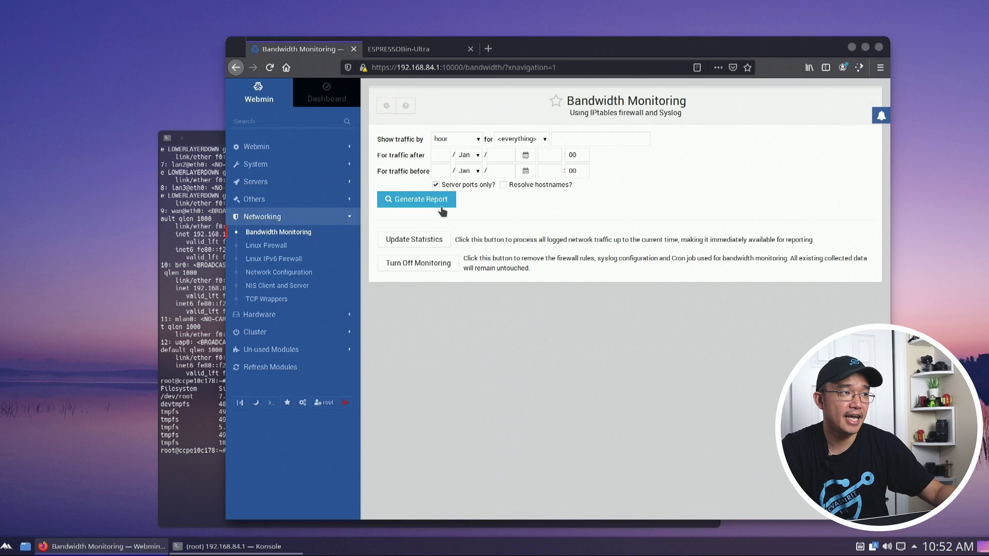
- Generate the hourly bandwidth report and highlight its 641.69 MiB traffic figure
click(431, 202)
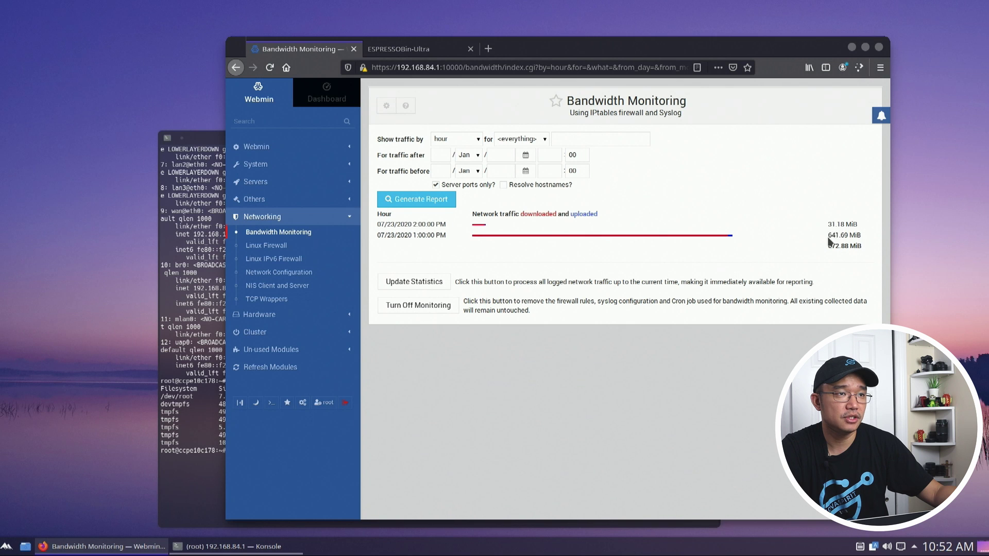
double_click(837, 235)
click(843, 235)
drag(846, 235, 809, 237)
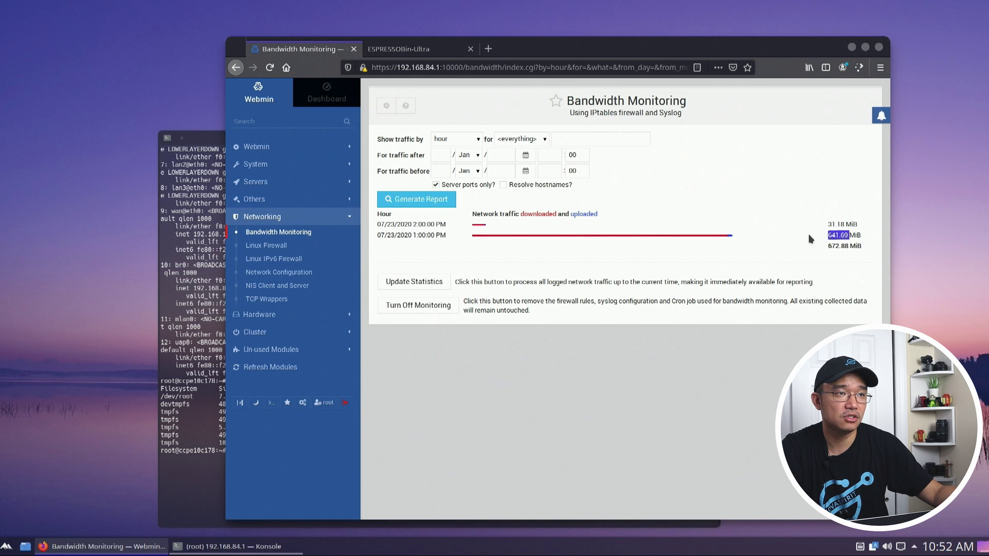
click(624, 210)
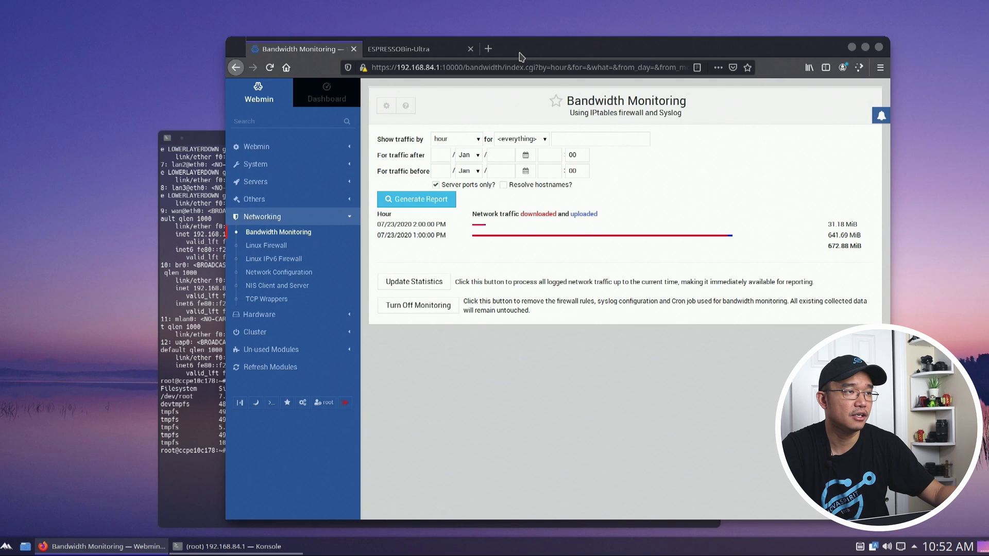
- Reposition the browser, switch Webmin to the Dashboard, then raise the Konsole window
drag(543, 48, 518, 32)
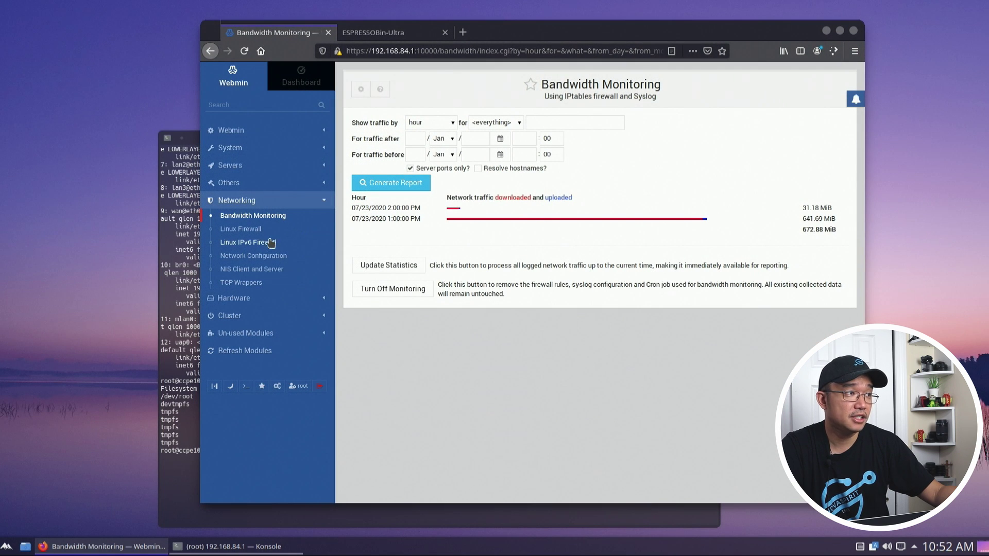
click(248, 134)
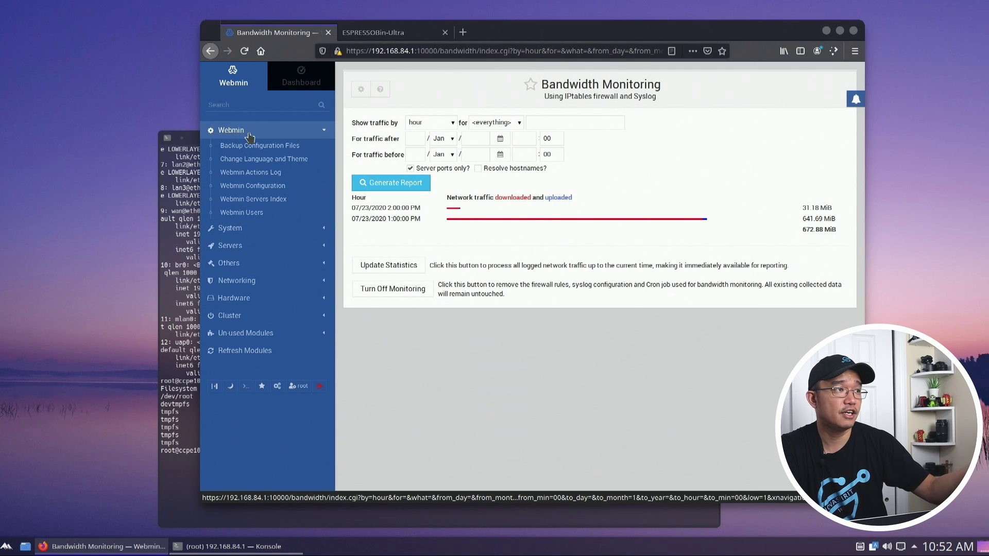
click(294, 87)
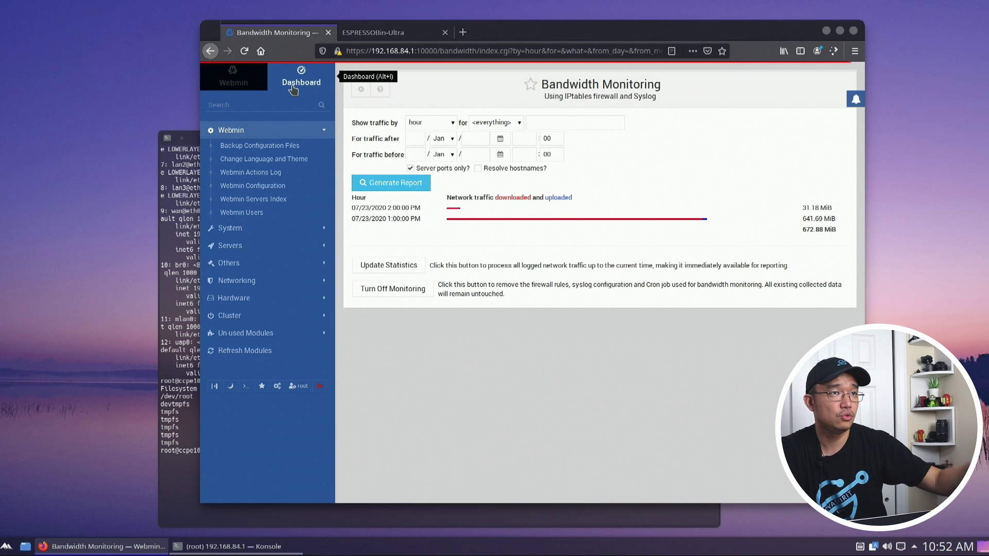
click(173, 394)
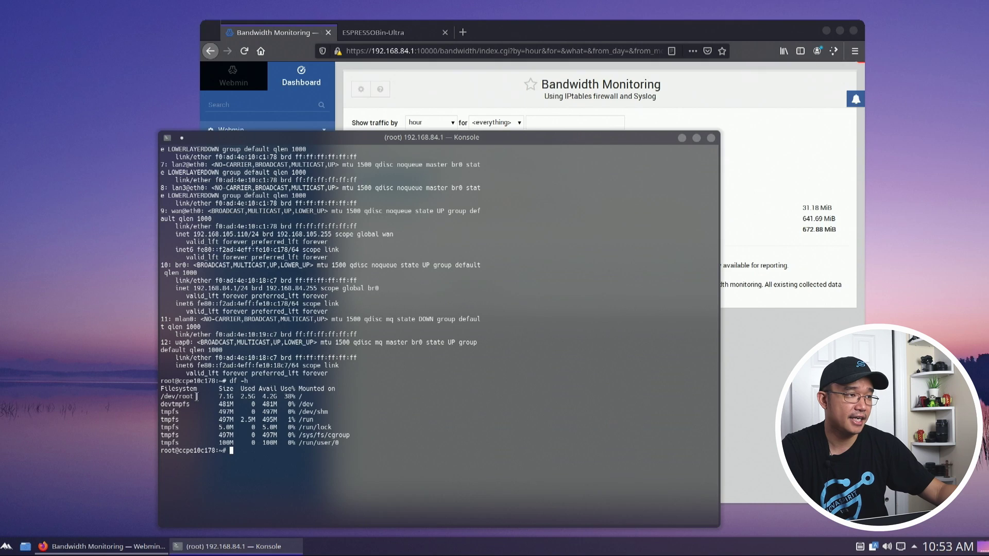
- Return to Firefox and scroll to the dashboard's CPU 5%, memory 18%, disk 40% gauges
key(alt+Tab)
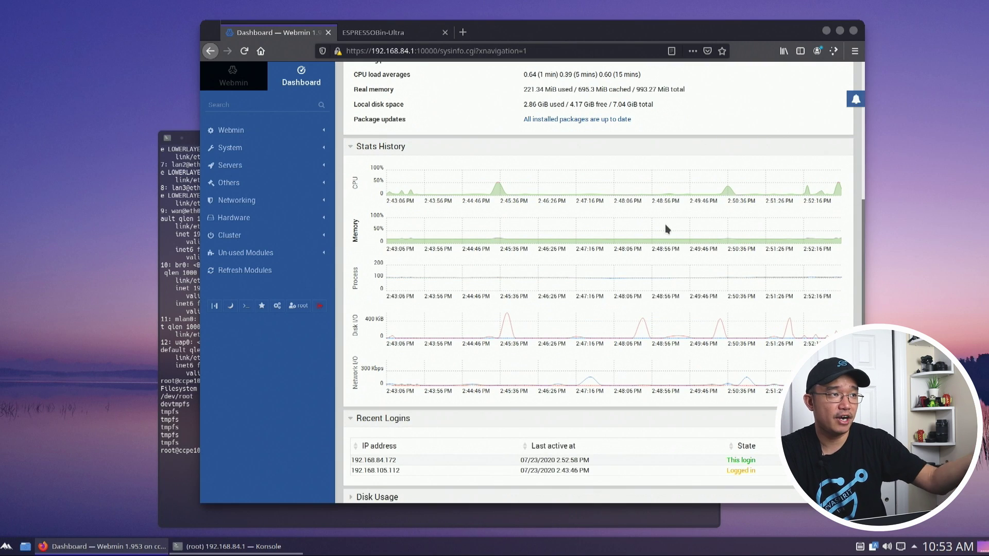
scroll(664, 227, up, 5)
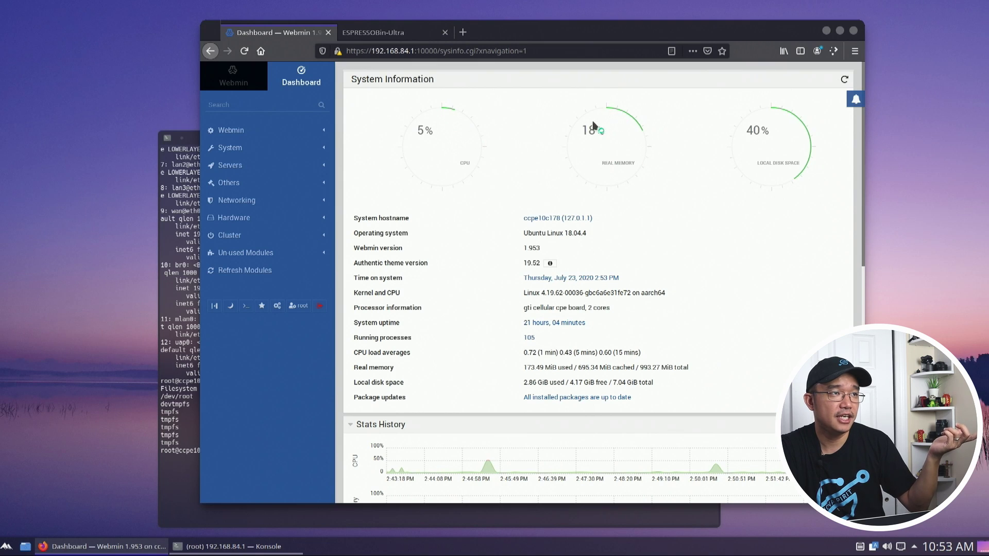
- Split the product page into its own window and load YouTube in a new tab
drag(500, 33, 588, 35)
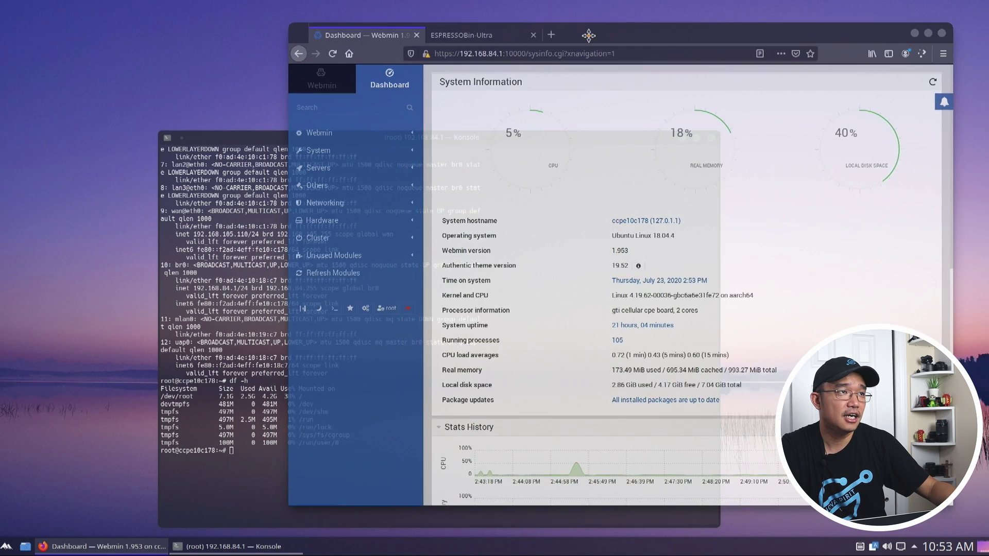
drag(461, 35, 150, 93)
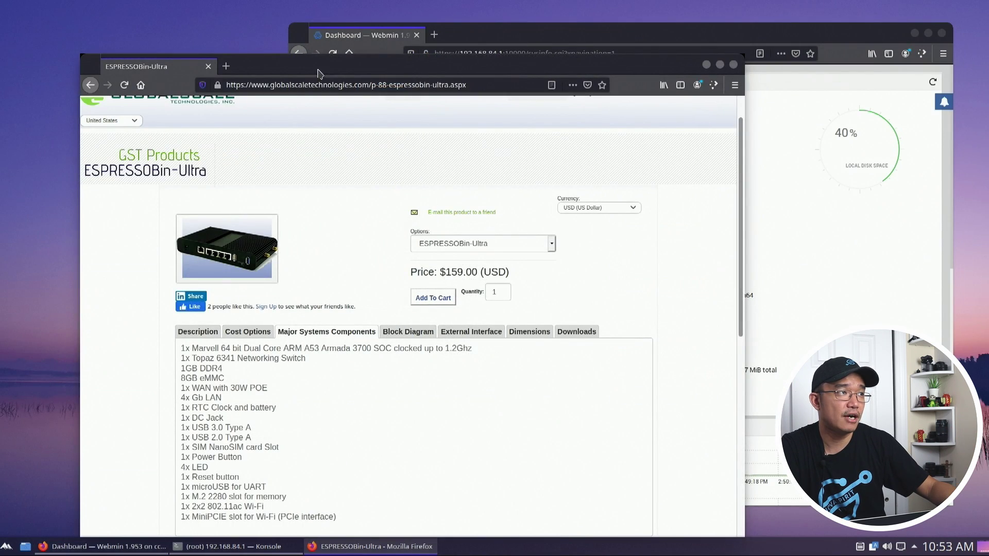
click(226, 66)
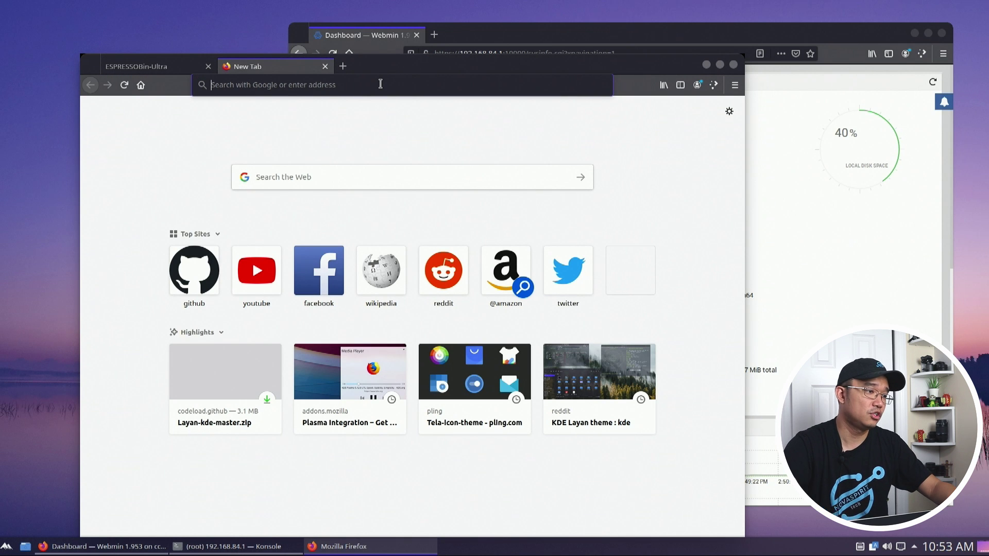
click(380, 83)
text(youtub)
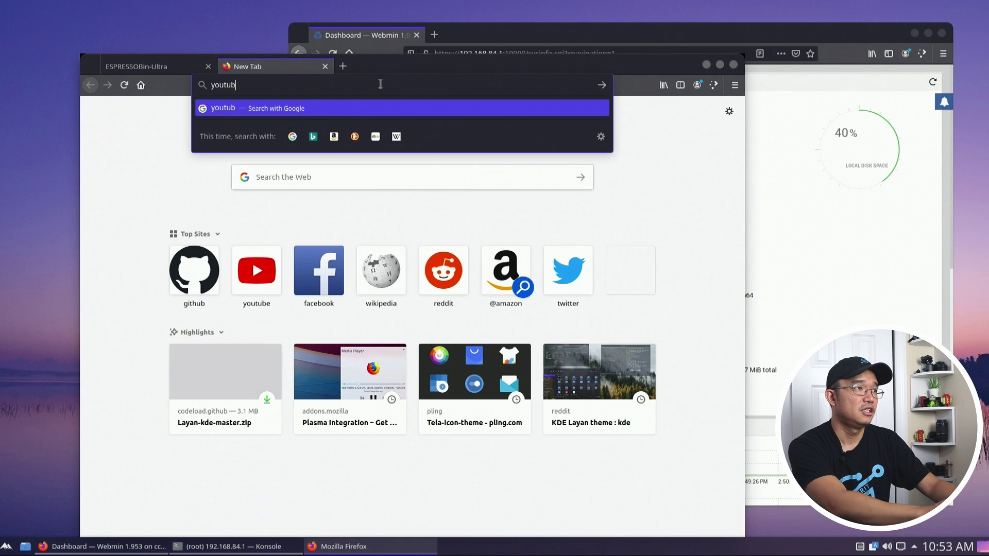
text(e.com)
key(Return)
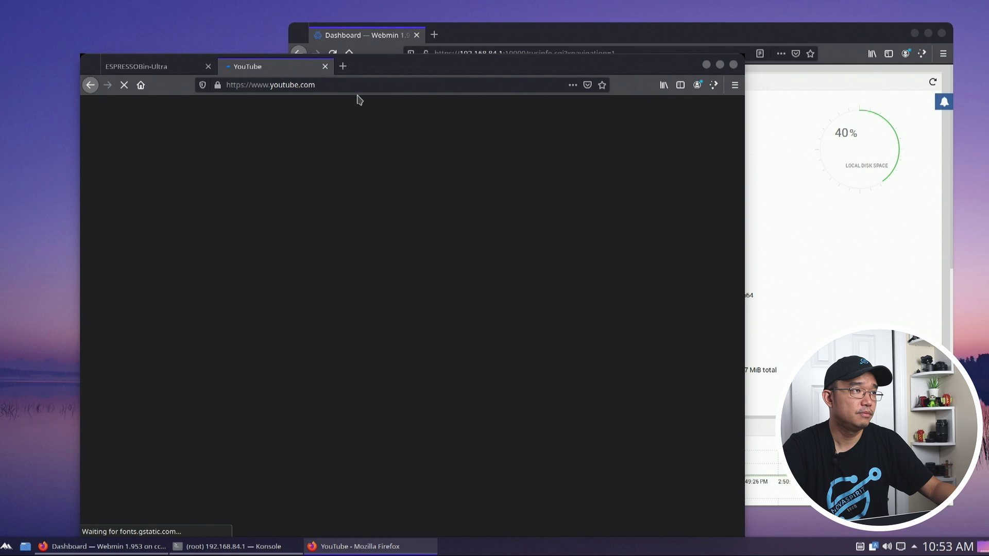
- Open youtube.com/novaspirittech, play the featured video, and raise the Webmin window
click(407, 89)
text(/novaspiritt)
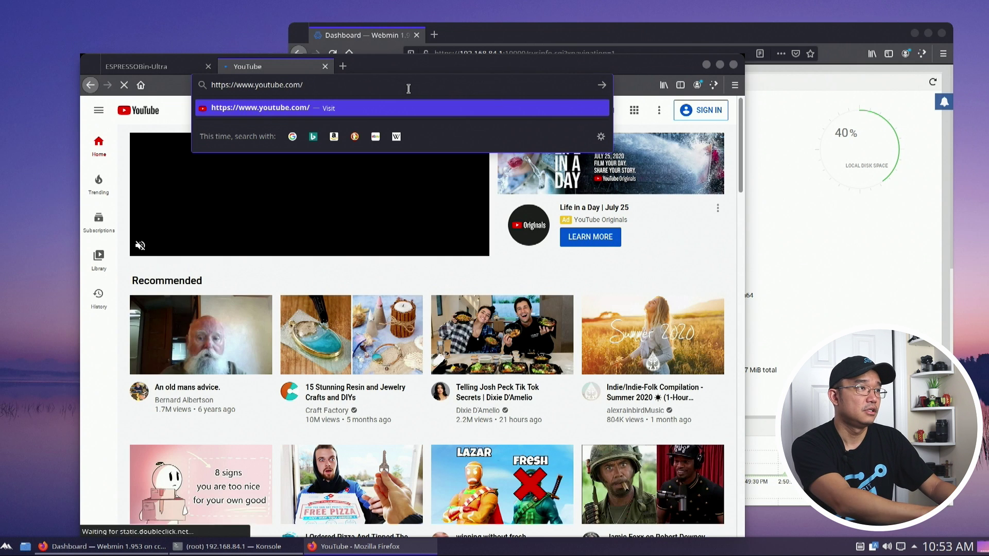
text(ech)
key(Return)
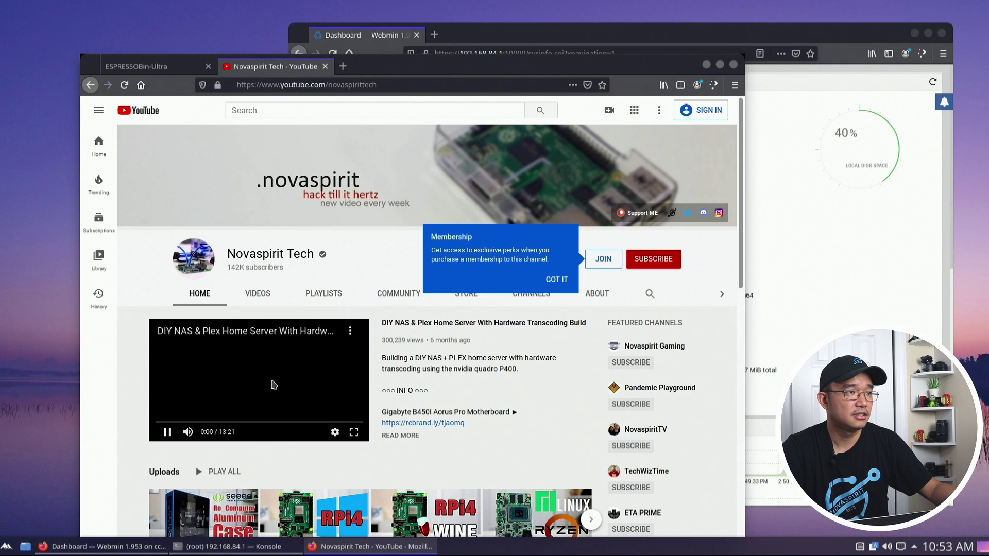
click(260, 383)
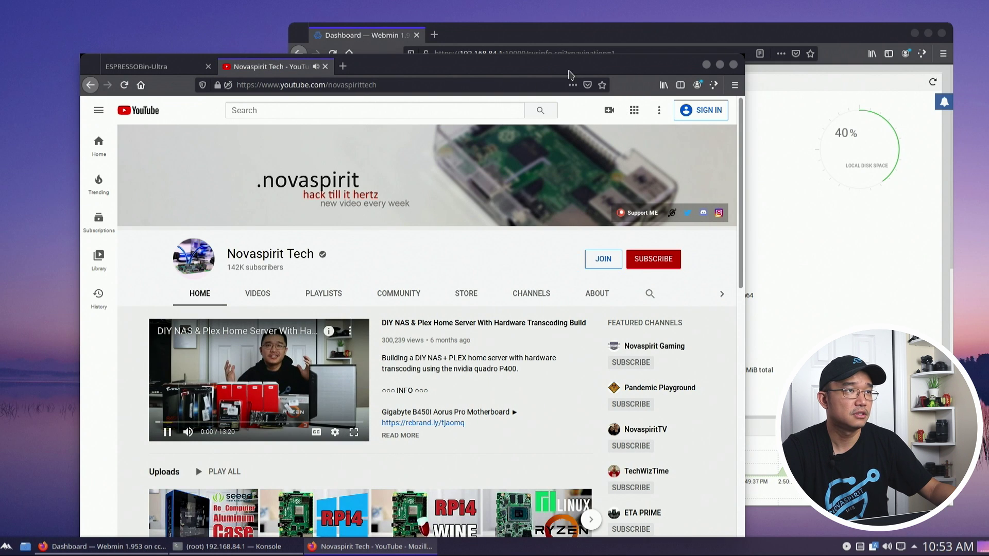
click(565, 46)
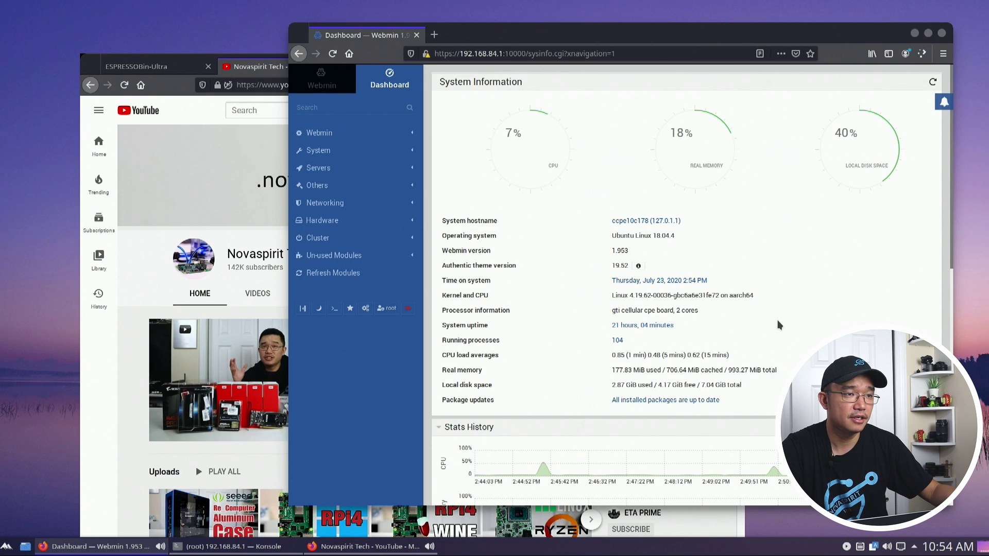
- Scroll down to the CPU, memory, process, disk I/O and network history charts and two recent logins
scroll(778, 325, down, 3)
scroll(779, 325, down, 2)
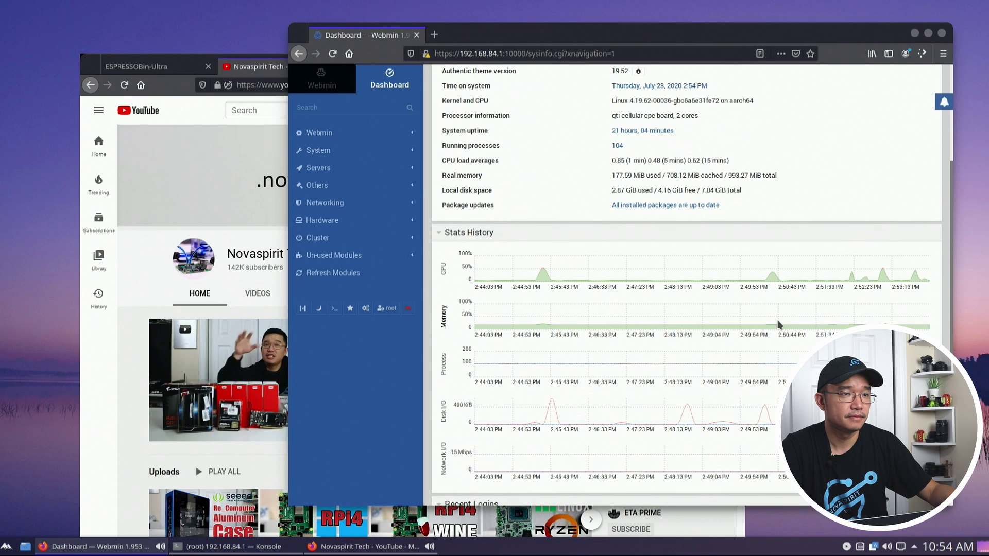
scroll(779, 325, down, 2)
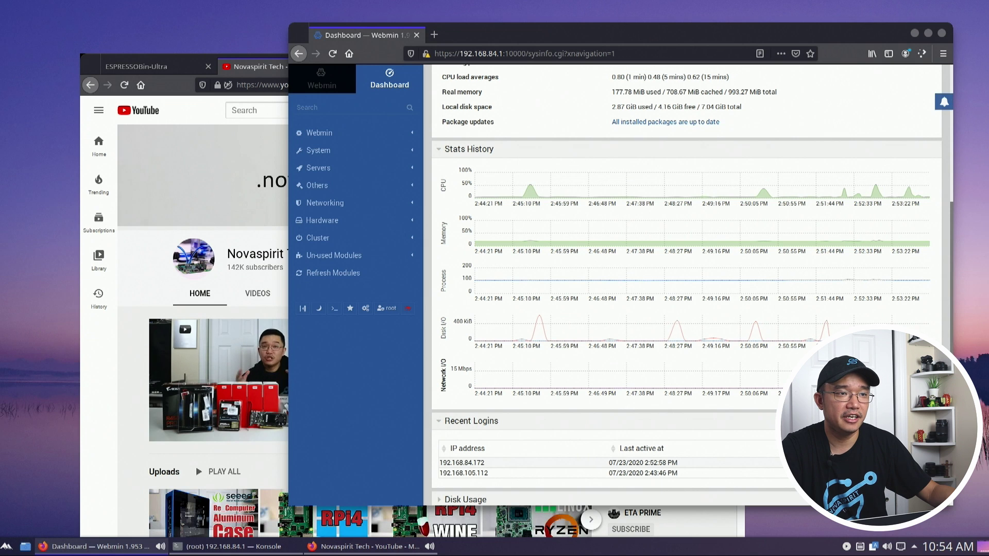